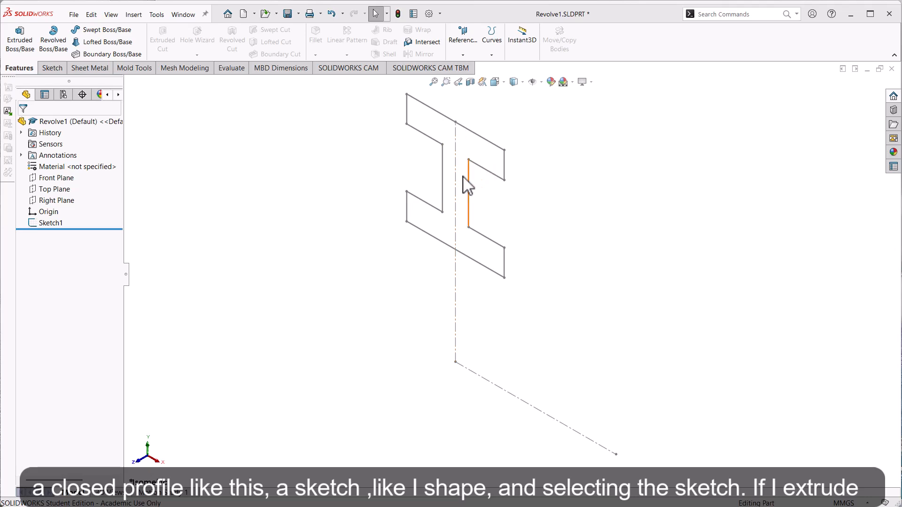
Extrude the I-shaped sketch as a blind boss 59 mm deep.
click(53, 224)
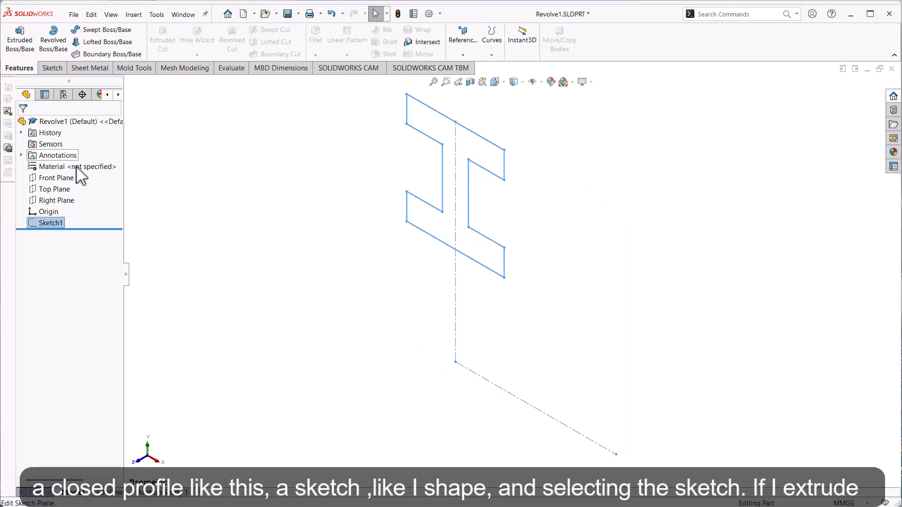
click(20, 42)
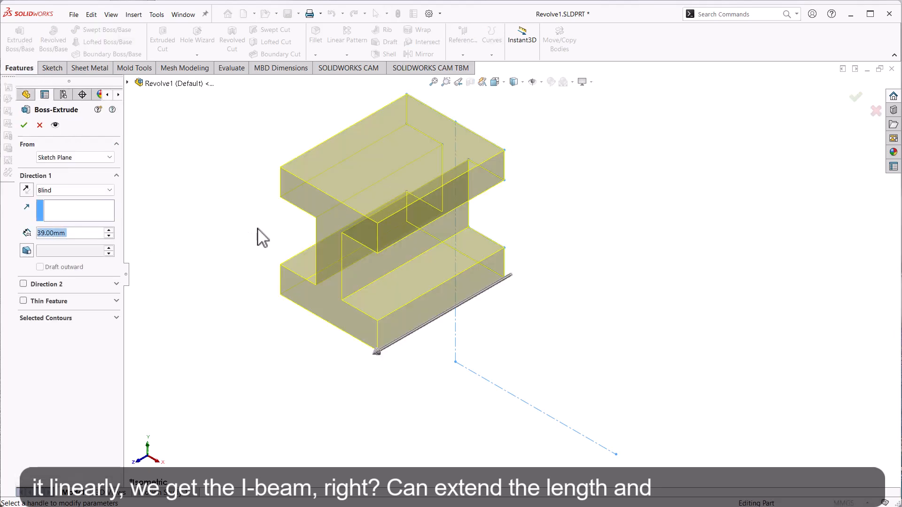
click(108, 230)
click(109, 230)
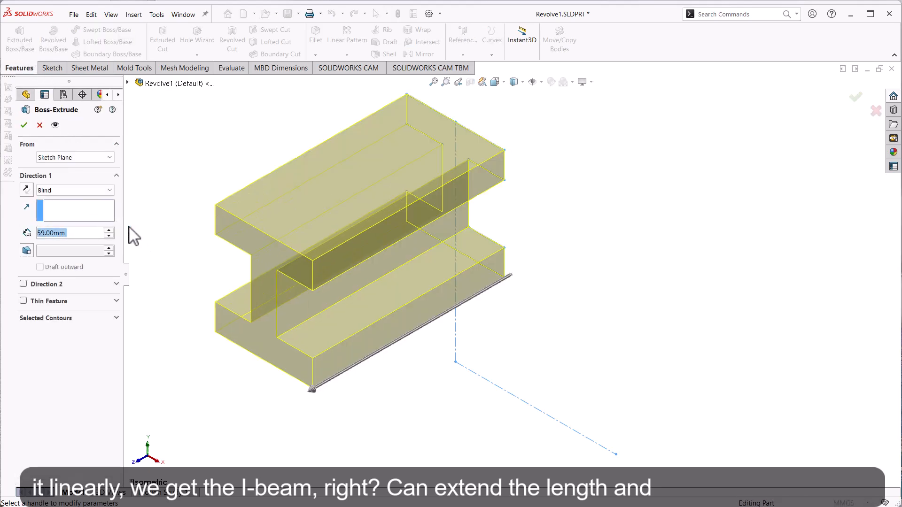
click(24, 125)
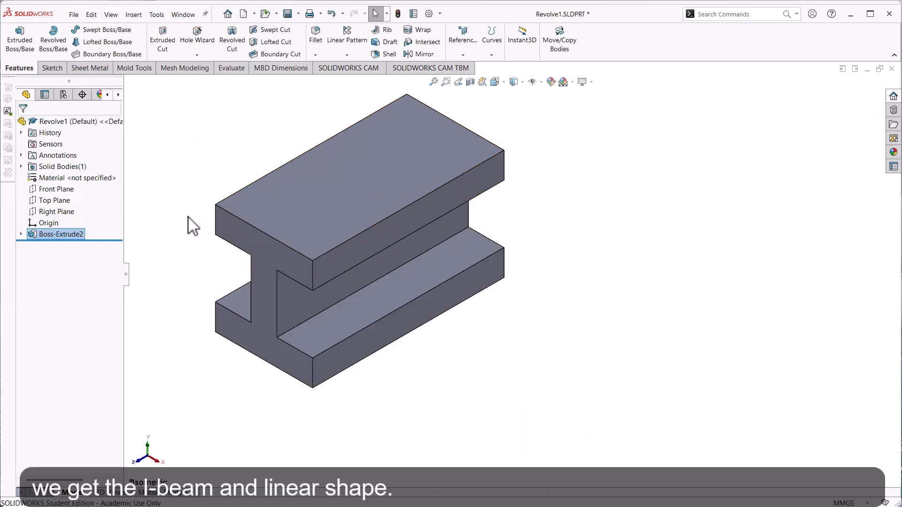
Delete the I-beam extrusion while keeping its sketch.
right_click(80, 235)
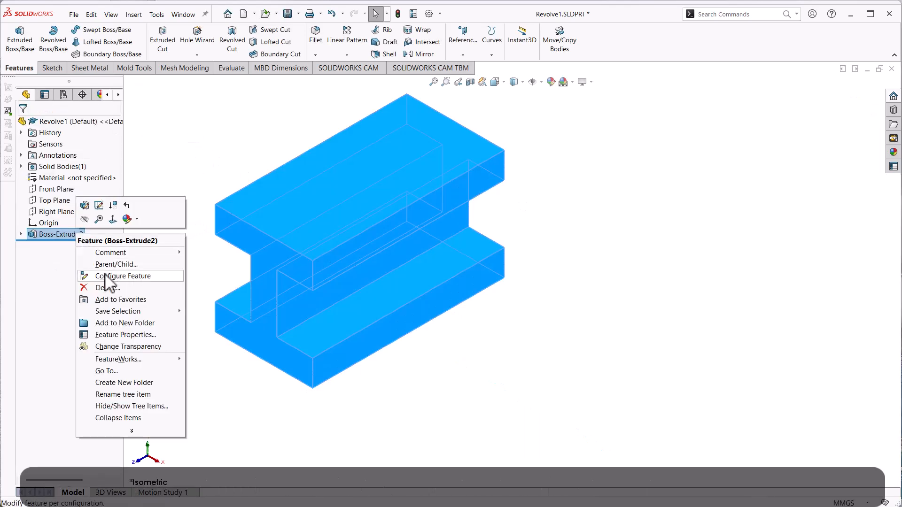
key(Delete)
click(118, 165)
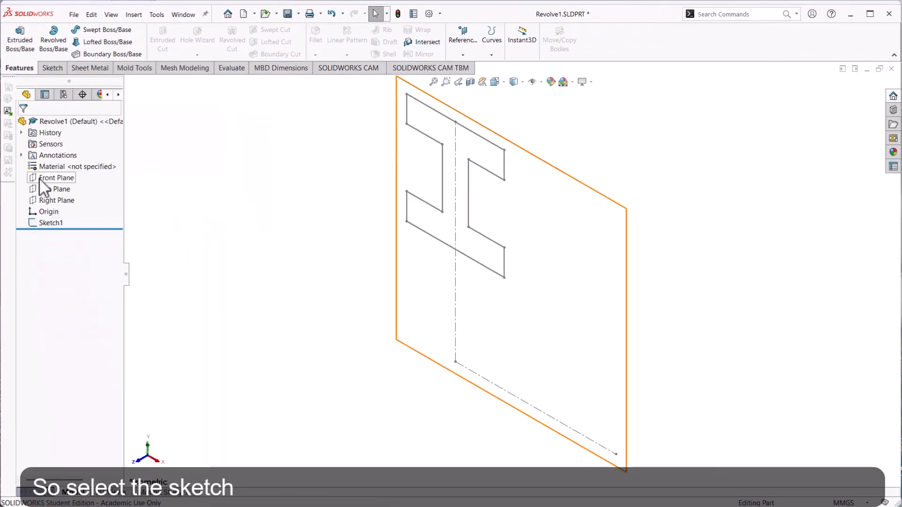
Revolve the I-shaped sketch 360 degrees about the lower centerline running along the X direction to form a wheel.
click(50, 222)
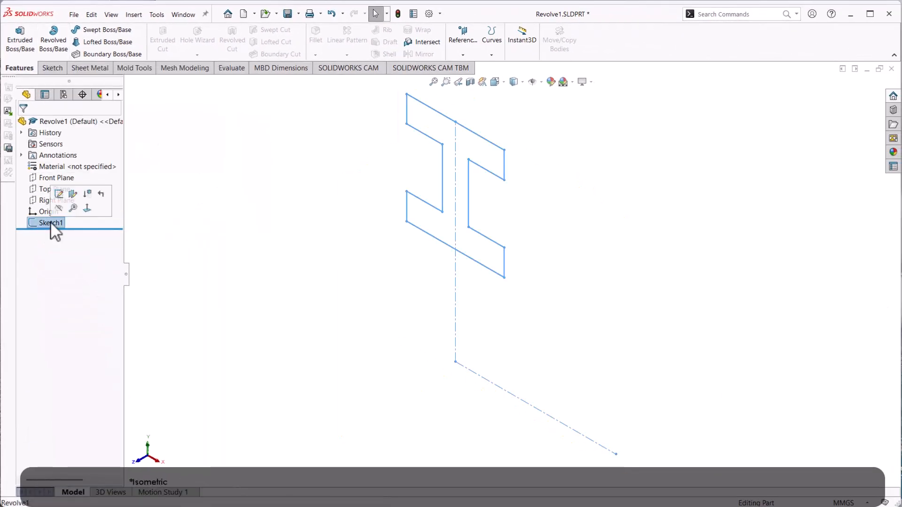
click(56, 47)
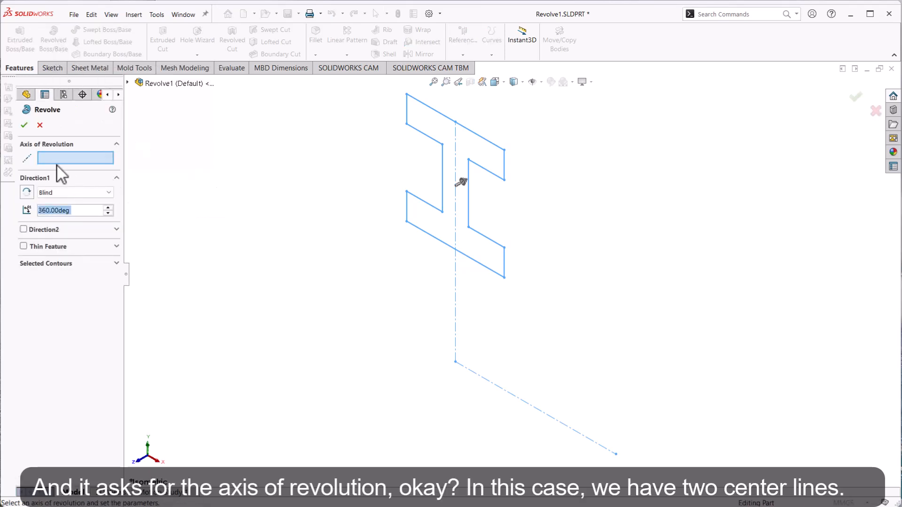
click(51, 155)
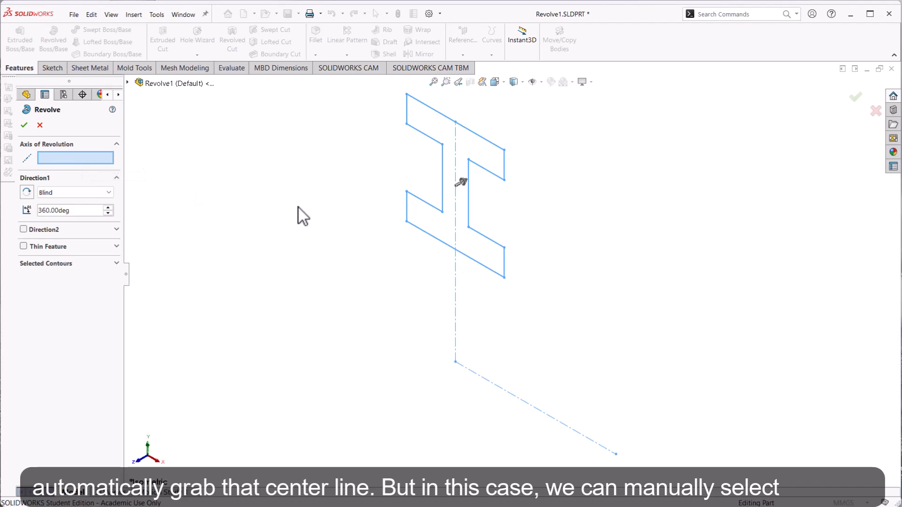
click(502, 390)
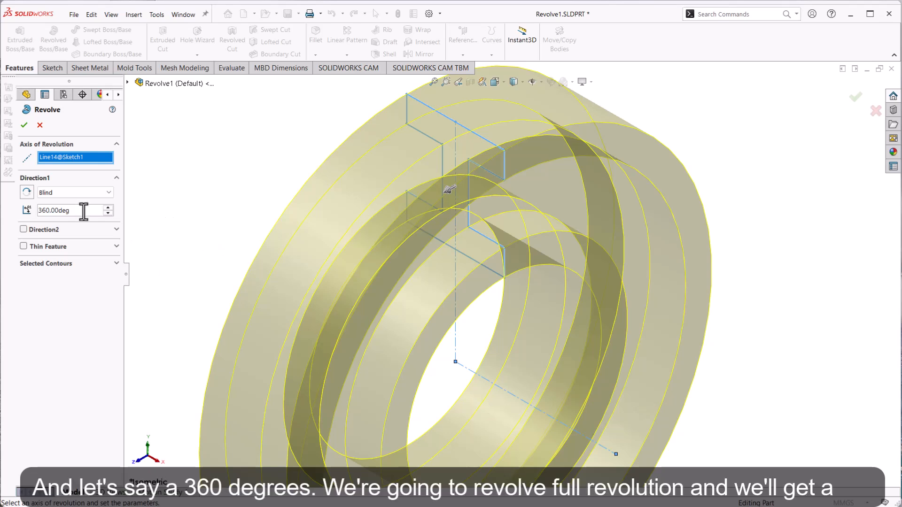
drag(60, 210, 28, 211)
scroll(474, 216, up, 2)
scroll(516, 251, up, 1)
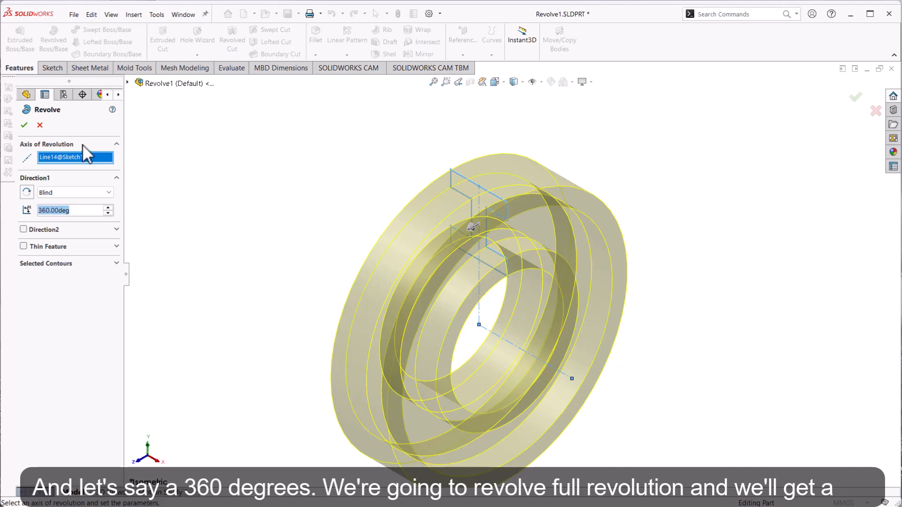
click(24, 125)
click(224, 164)
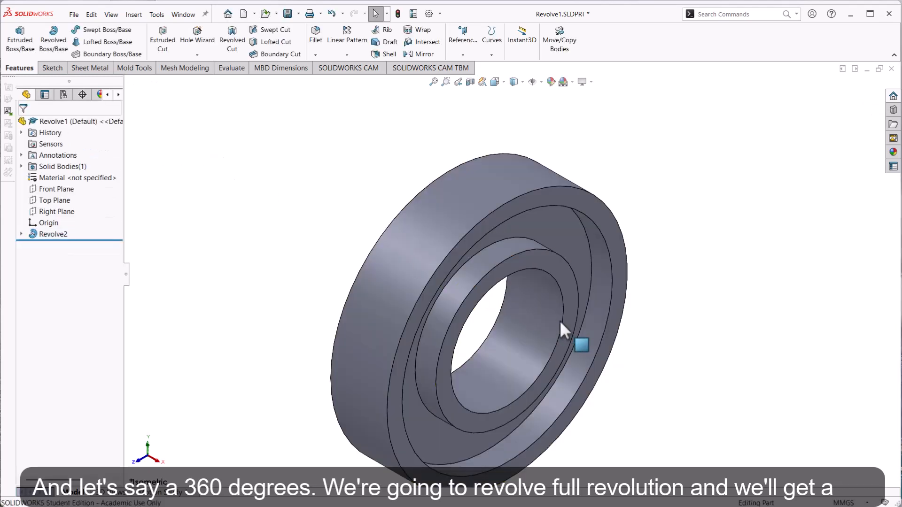
Section the wheel at the Front Plane to examine its I-shaped cross-section, and turn the section view off.
scroll(611, 348, up, 2)
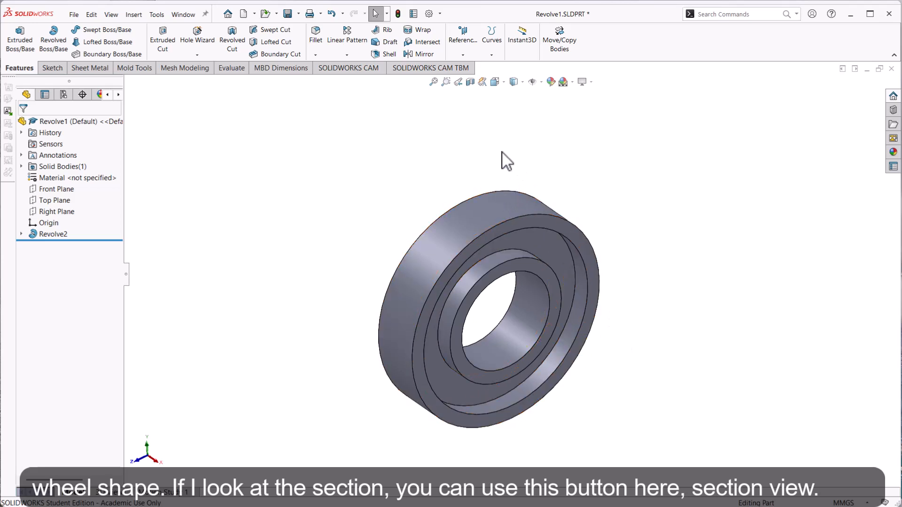
click(471, 85)
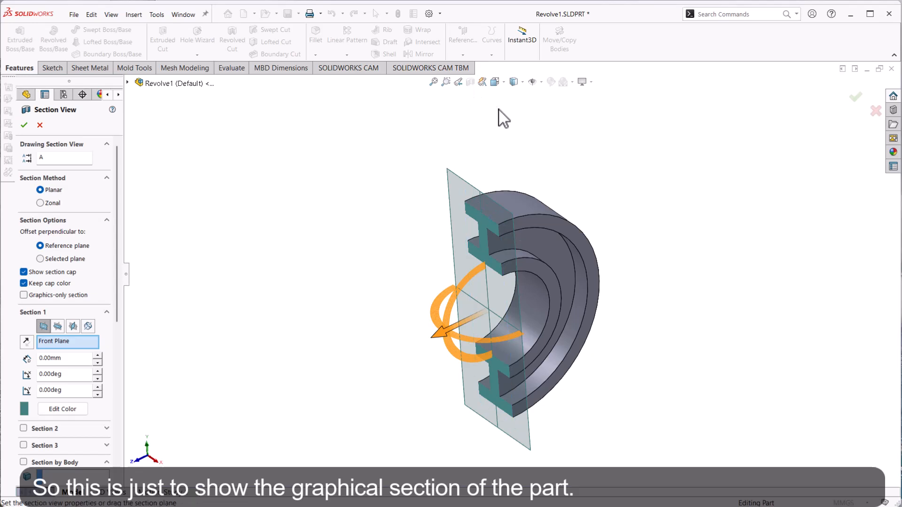
middle_drag(623, 202, 618, 258)
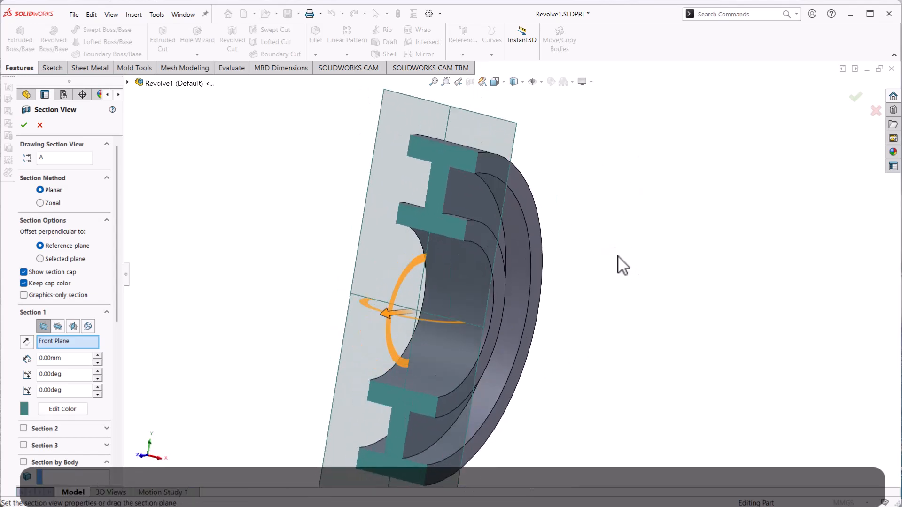
click(24, 125)
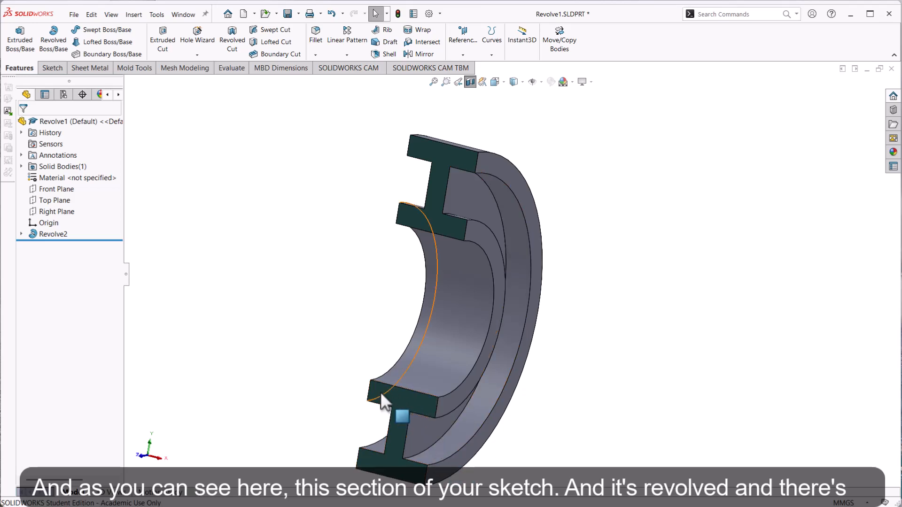
middle_drag(602, 379, 587, 392)
click(470, 84)
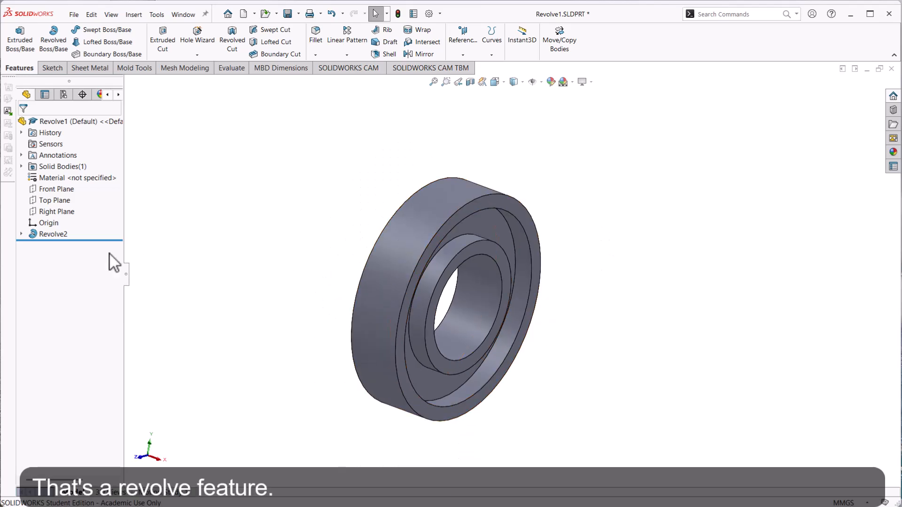
Minimize the wheel part and maximize the AxisOfRev2 part to show its closed profile and single centerline.
click(868, 70)
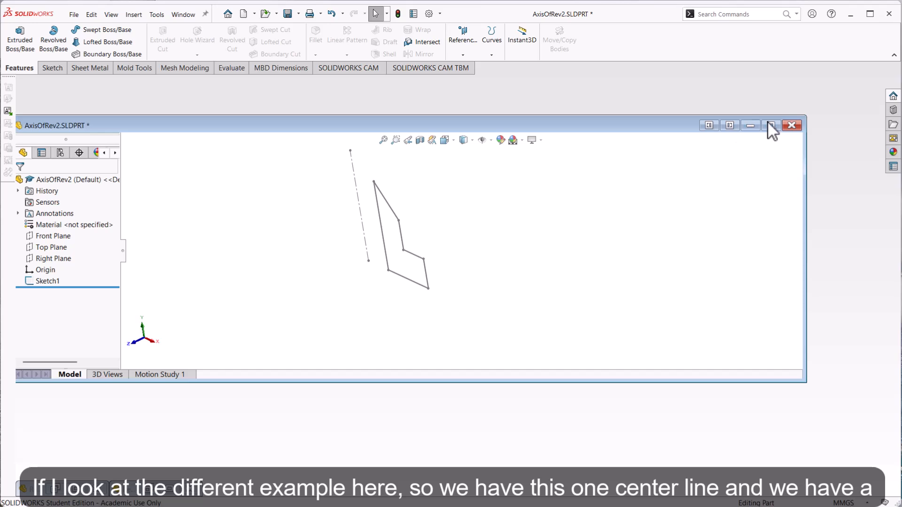
click(768, 123)
mouse_move(613, 252)
middle_down()
mouse_move(661, 207)
mouse_move(652, 222)
middle_up()
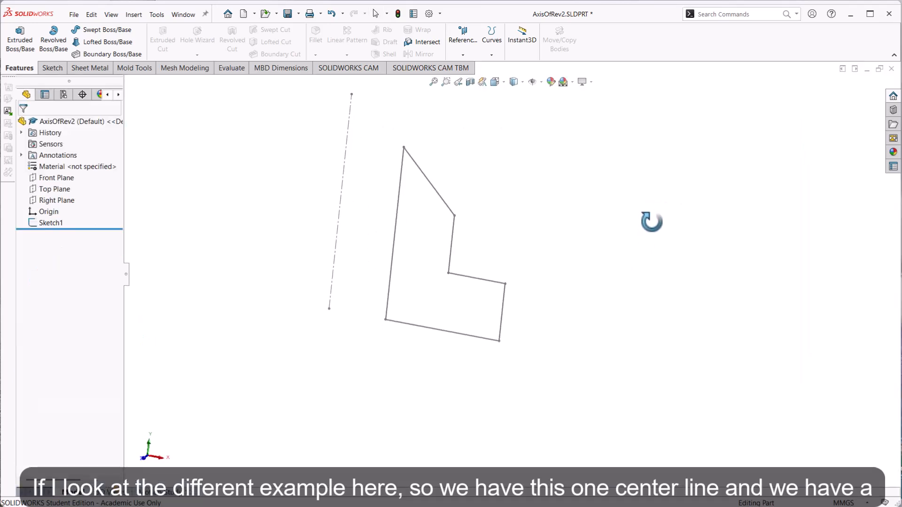
scroll(440, 246, down, 1)
scroll(391, 159, up, 2)
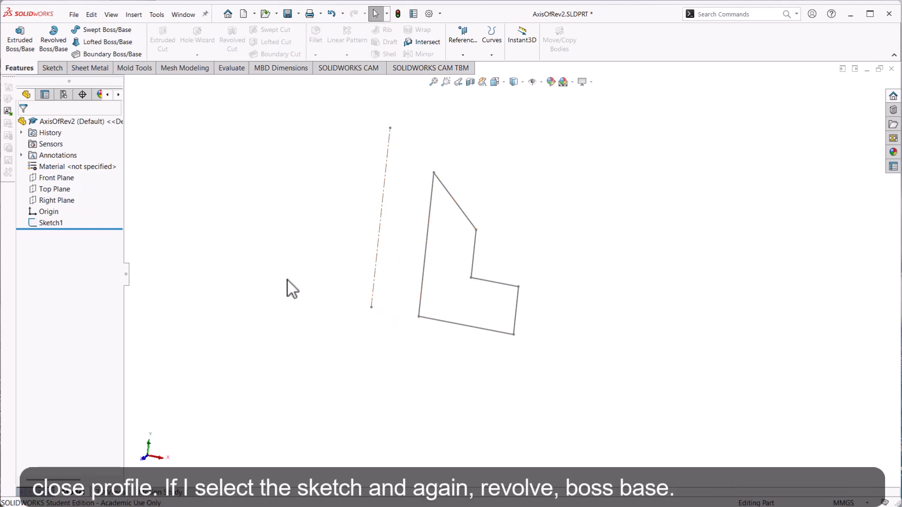
Revolve the stepped profile sketch 360 degrees about its single centerline as a boss.
click(49, 223)
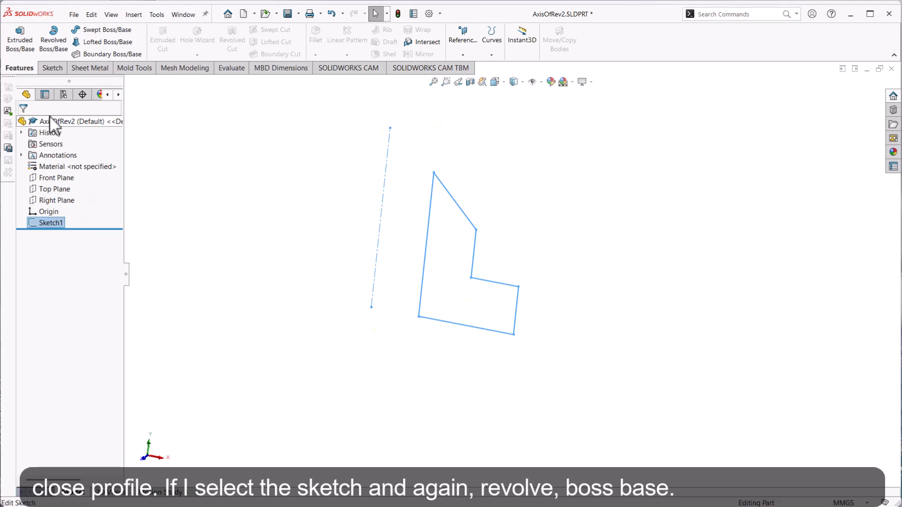
click(50, 53)
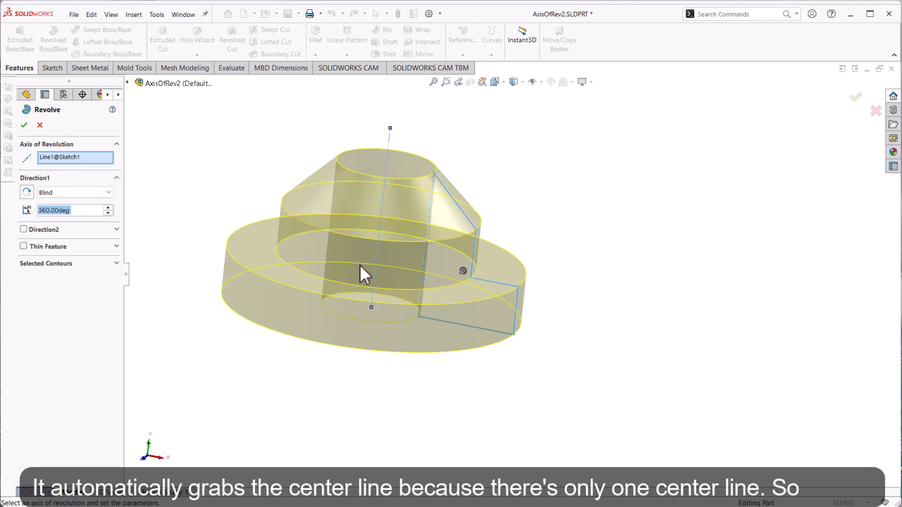
middle_drag(557, 278, 578, 300)
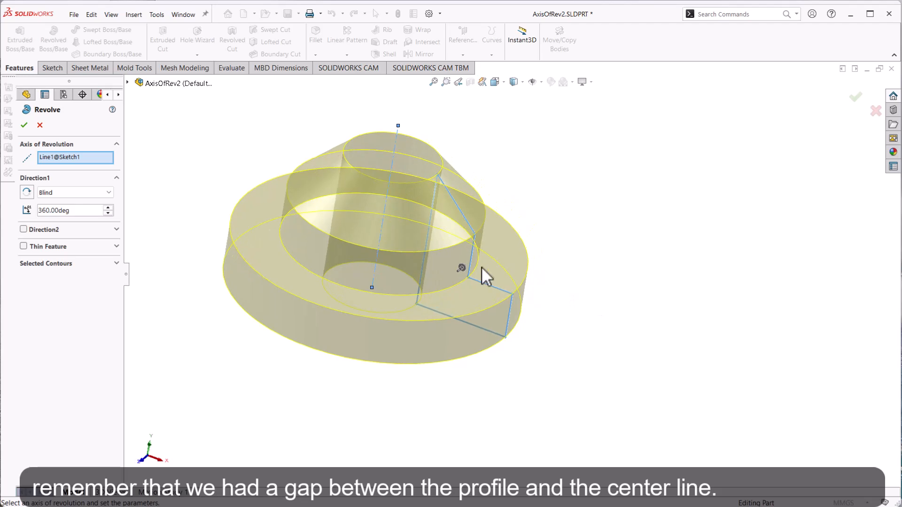
scroll(435, 234, down, 3)
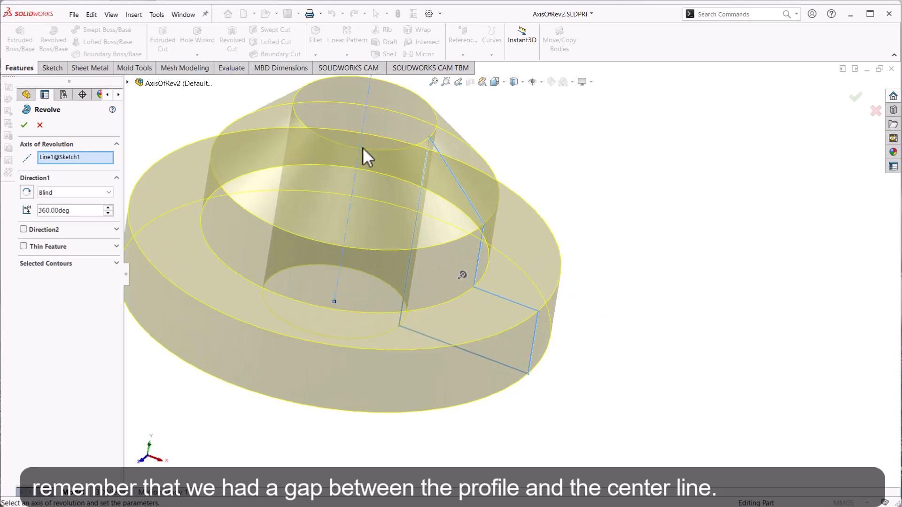
click(25, 125)
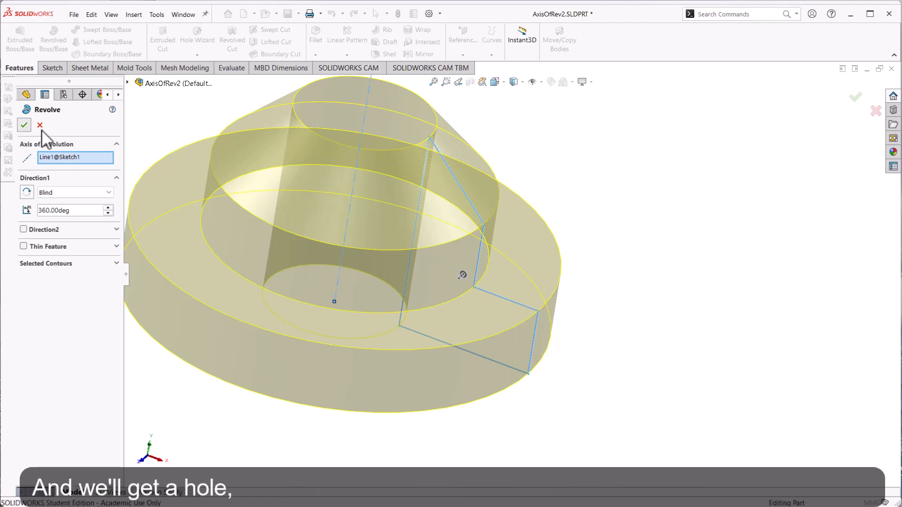
Section the stepped part at the Front Plane to examine its central hole, and restore the full view.
middle_drag(640, 215, 599, 246)
scroll(599, 246, down, 1)
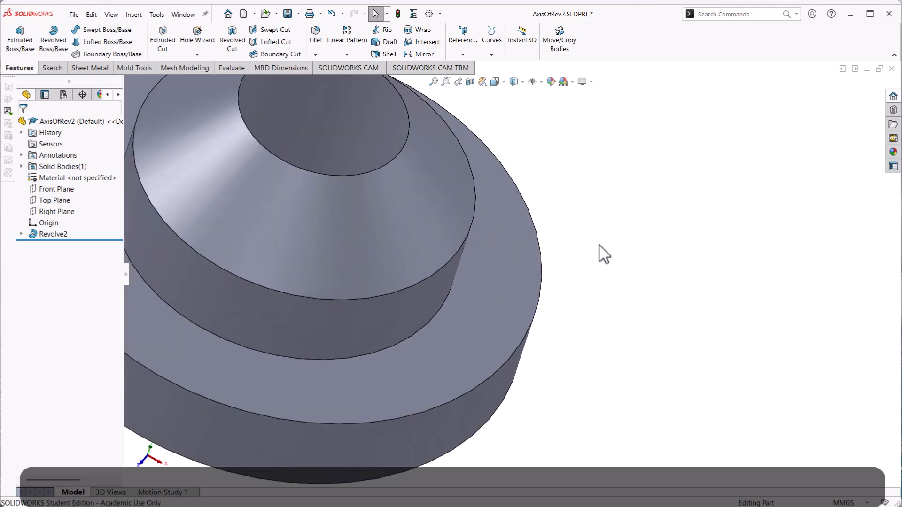
scroll(599, 246, up, 2)
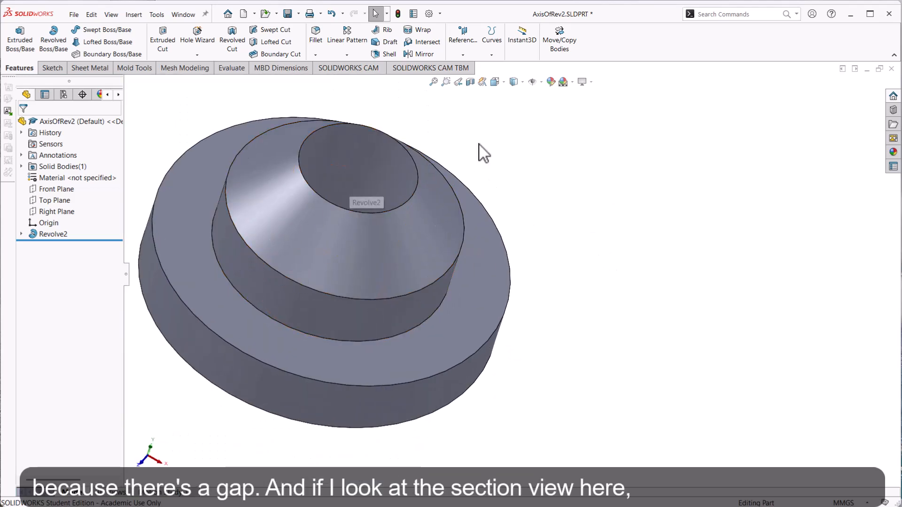
click(470, 82)
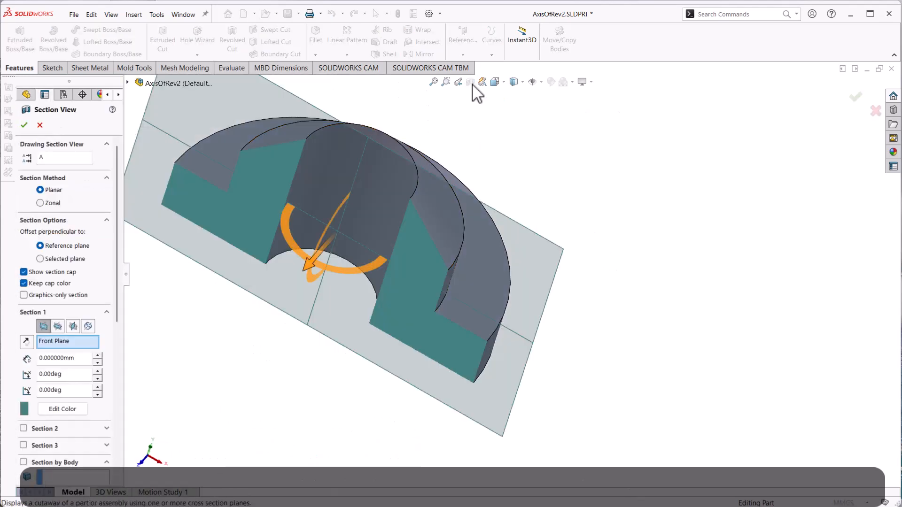
click(24, 125)
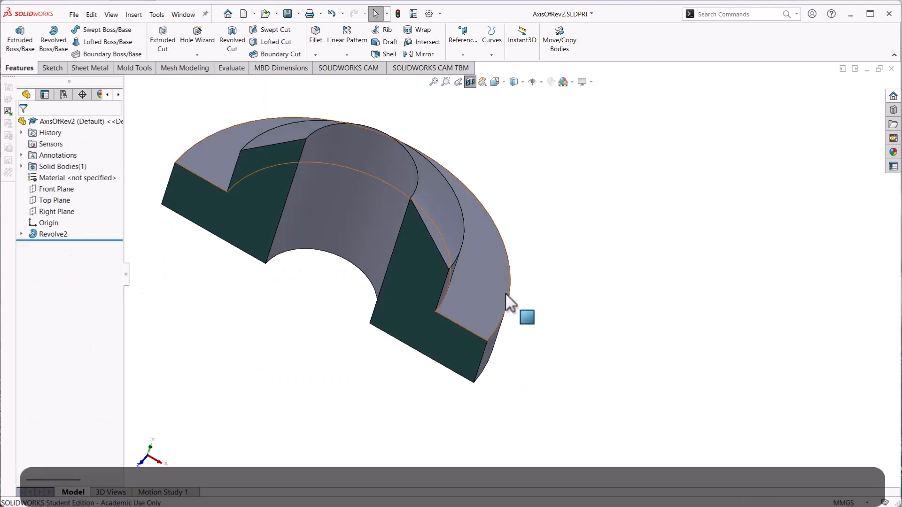
middle_drag(505, 294, 620, 271)
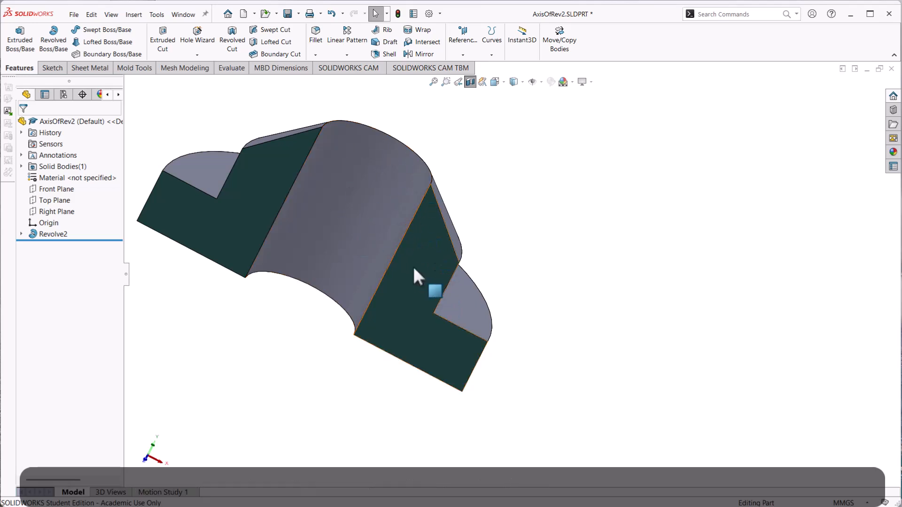
click(470, 82)
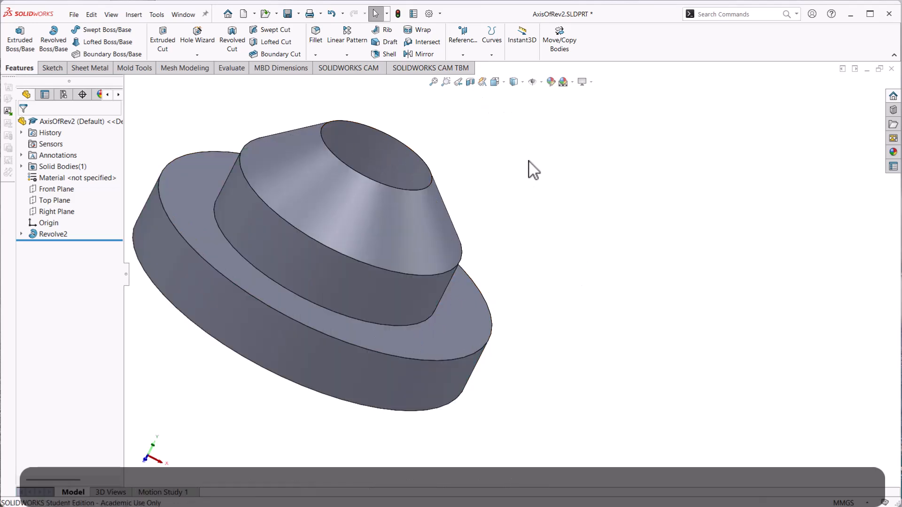
Edit the revolve feature and set its Direction 1 angle to 180 degrees.
click(50, 234)
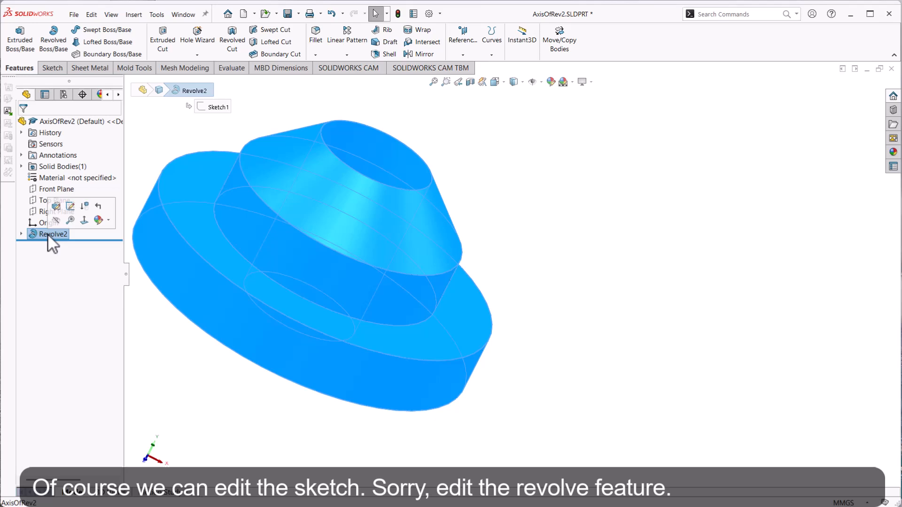
click(57, 207)
scroll(526, 301, up, 2)
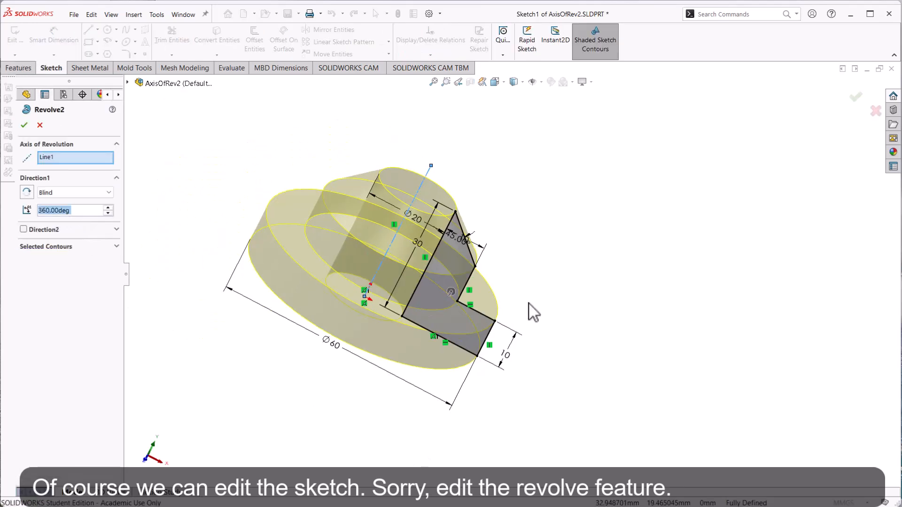
middle_drag(528, 304, 532, 292)
scroll(535, 293, down, 2)
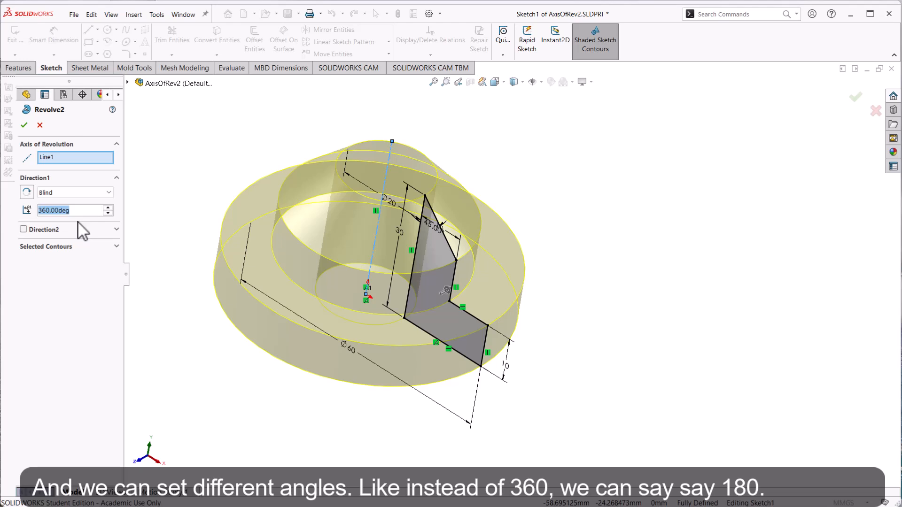
text(180)
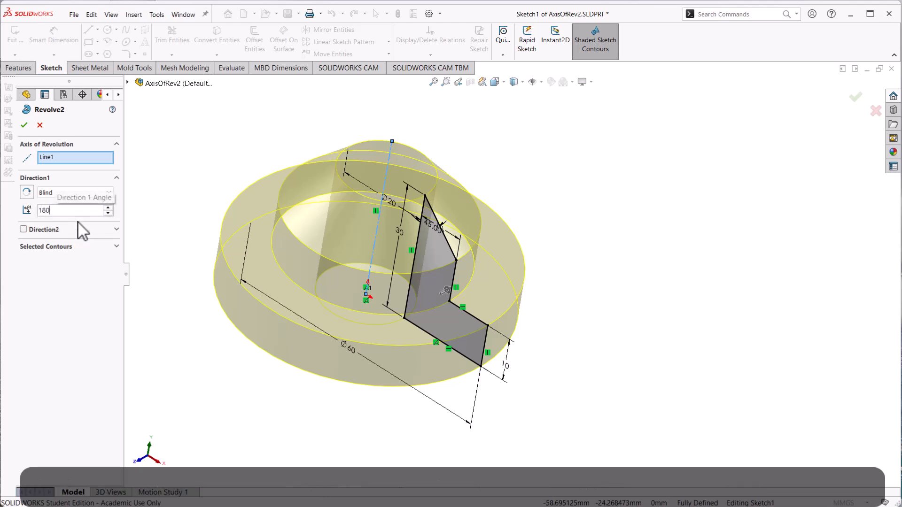
key(Return)
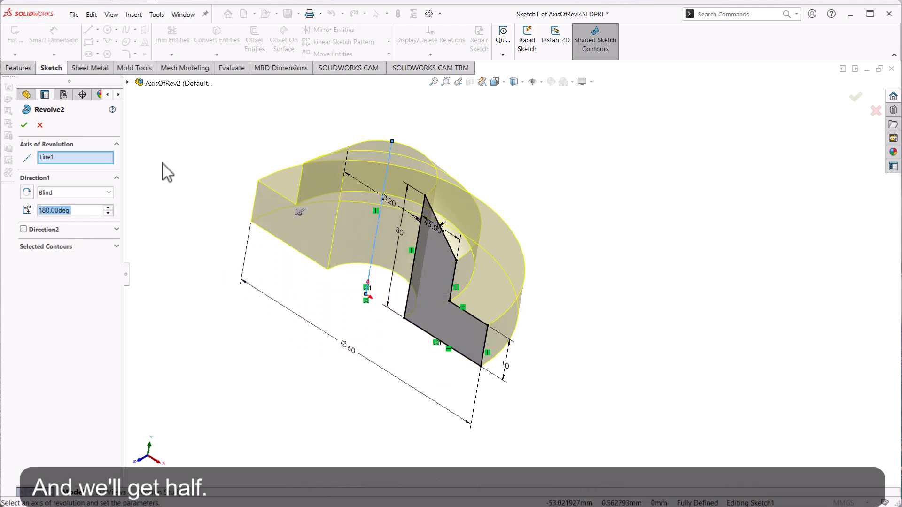
middle_drag(585, 239, 599, 225)
Reverse the rotation direction of the stepped part's 180-degree revolve.
right_click(49, 234)
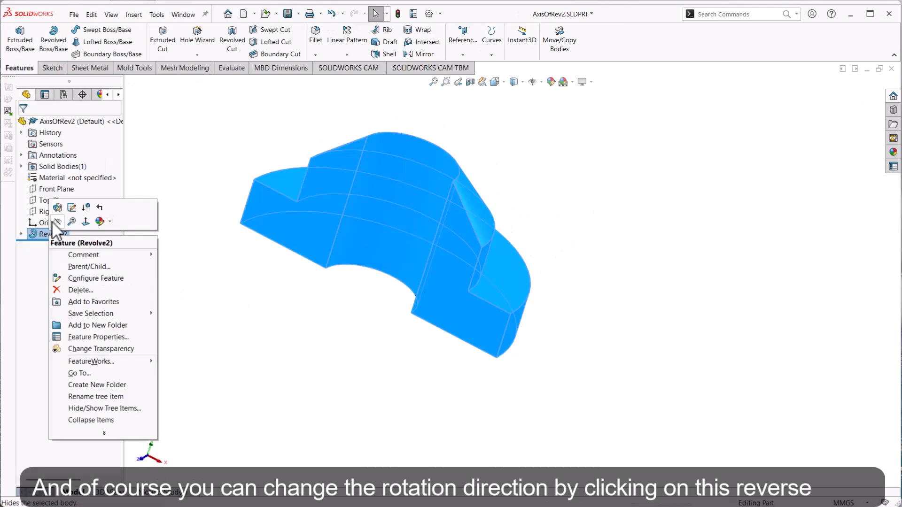
click(59, 206)
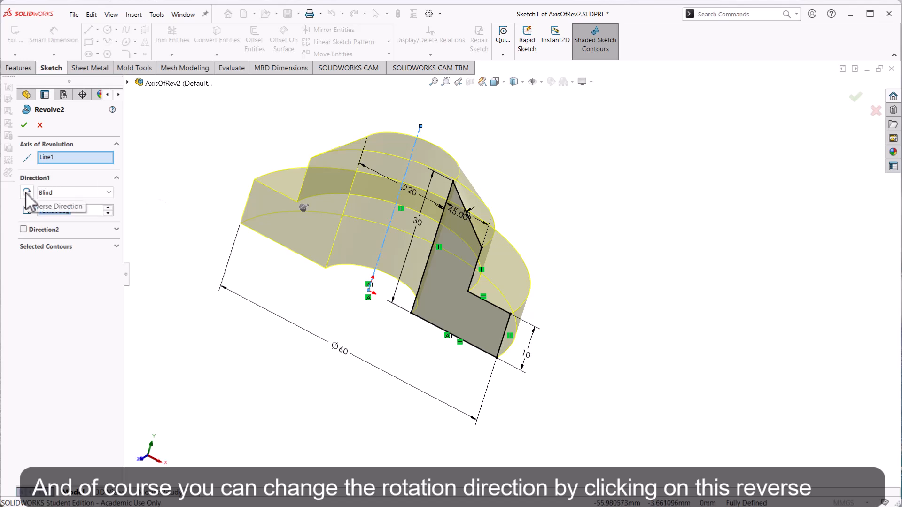
click(26, 193)
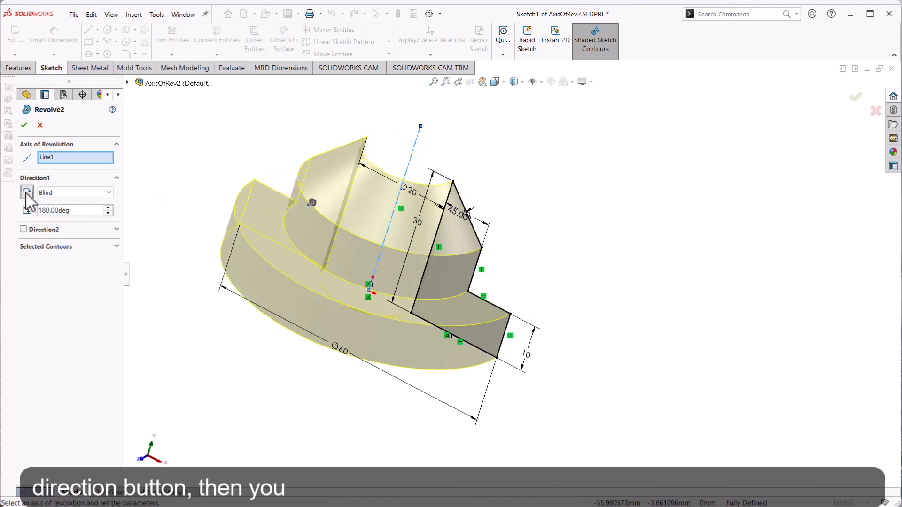
click(24, 125)
middle_drag(604, 225, 544, 281)
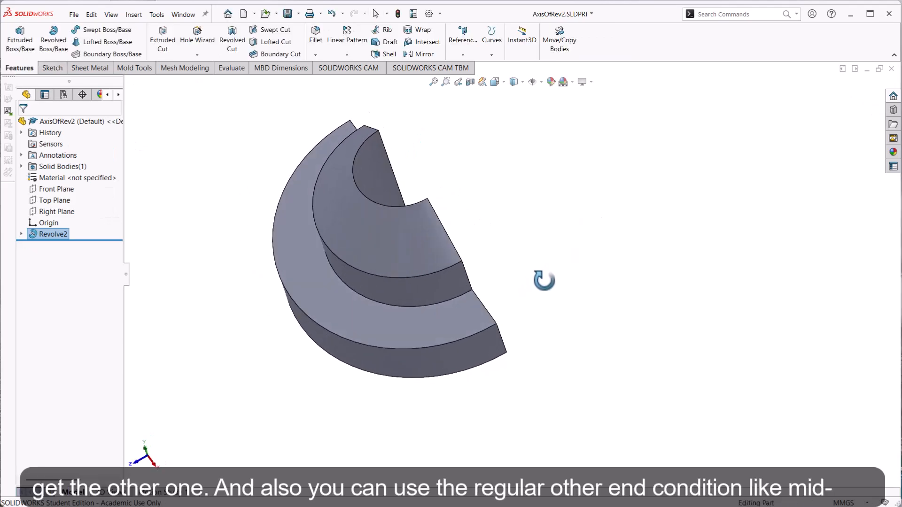
Edit the revolve feature and change its end condition to Mid Plane so it revolves in both directions from the profile.
click(49, 234)
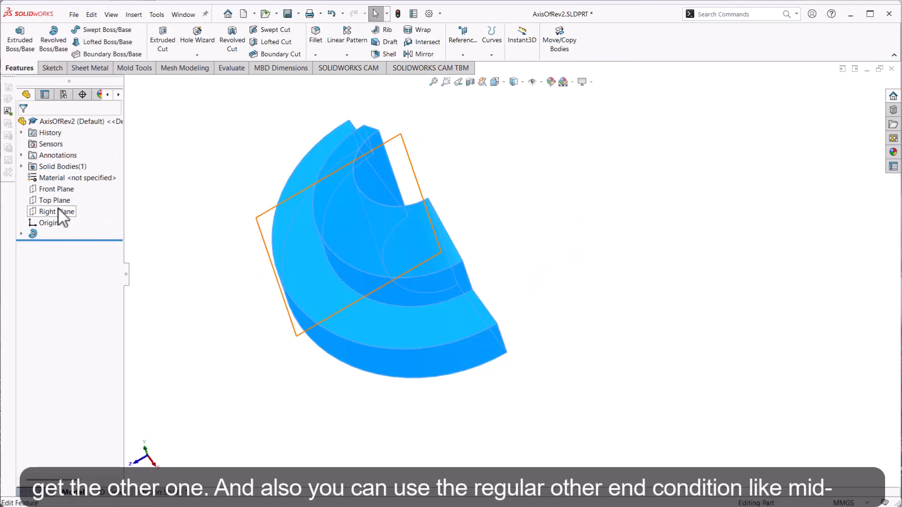
click(59, 210)
click(58, 233)
click(67, 201)
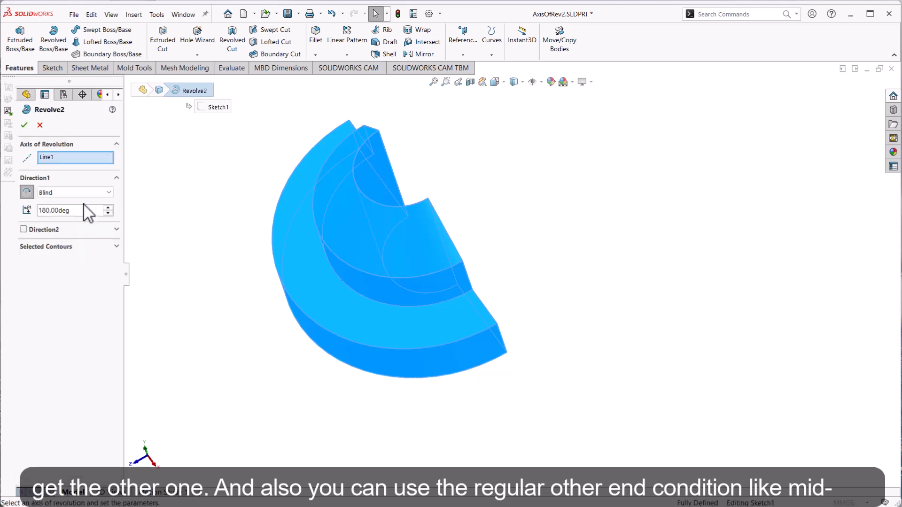
click(85, 192)
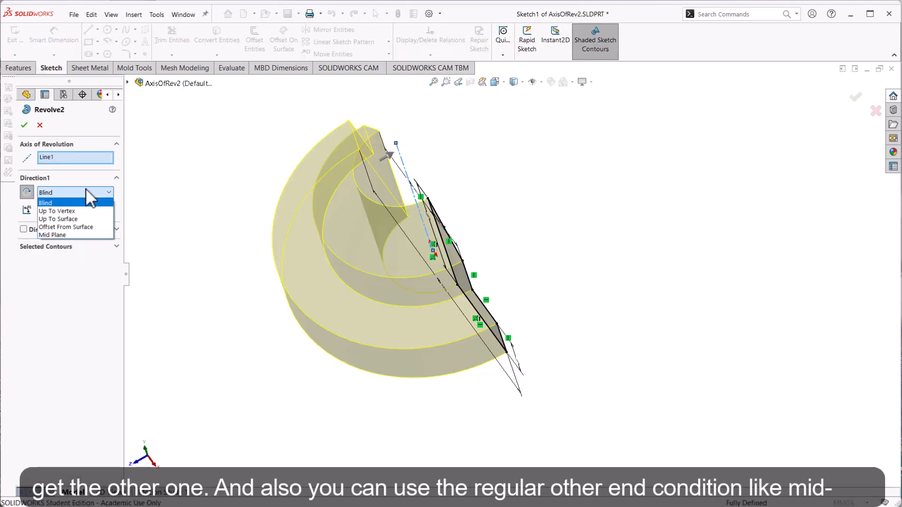
click(75, 235)
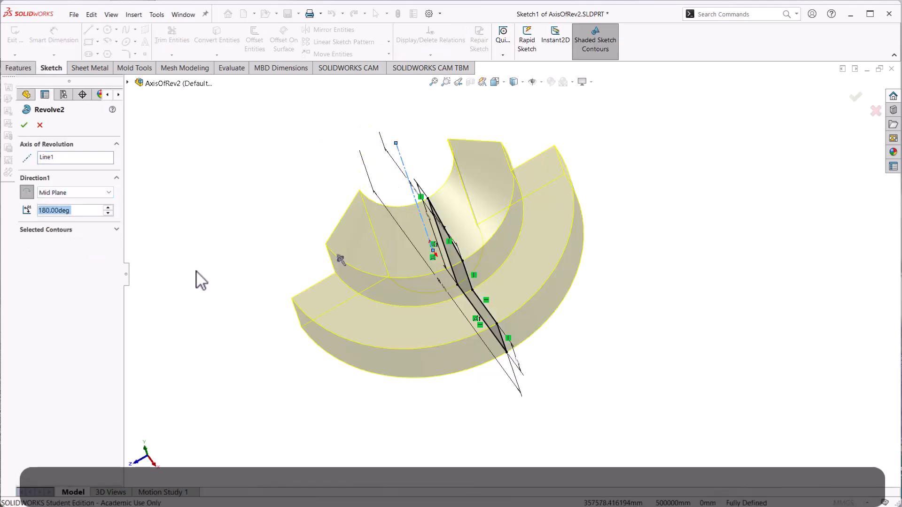
mouse_move(601, 376)
middle_down()
mouse_move(620, 322)
mouse_move(498, 229)
middle_up()
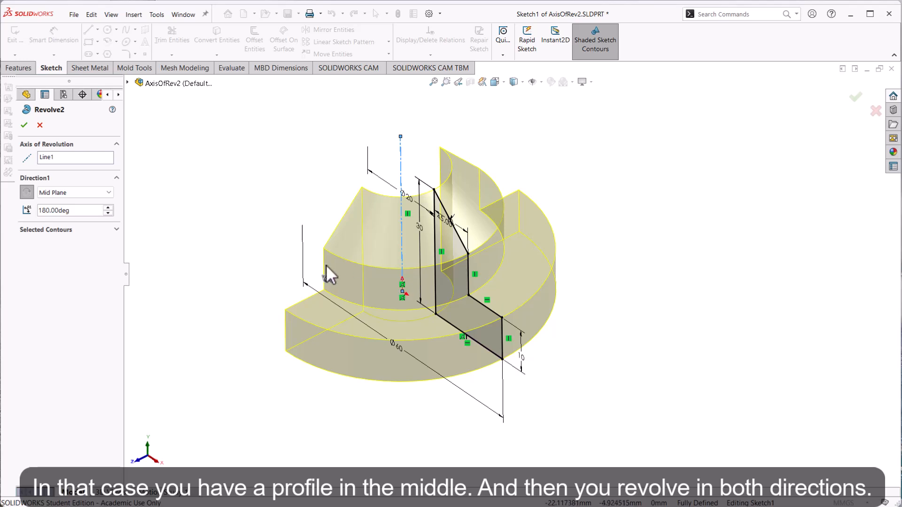
click(24, 125)
middle_drag(221, 183, 271, 231)
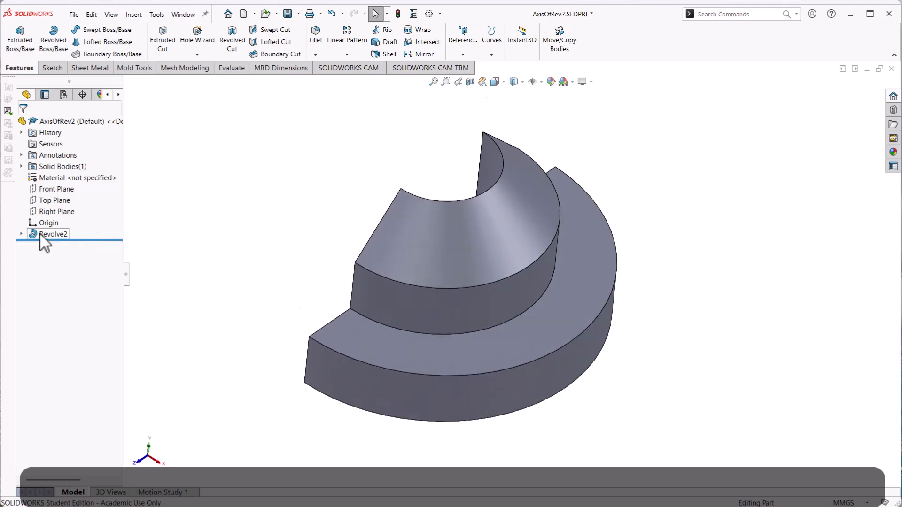
Reopen the revolve feature to examine its available end conditions and highlight its axis of revolution, and close it without changes.
click(39, 234)
click(49, 204)
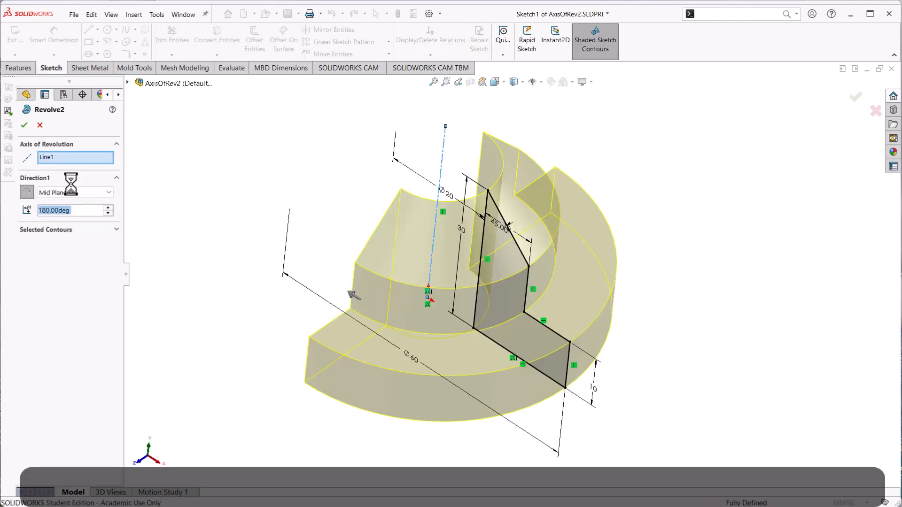
click(69, 195)
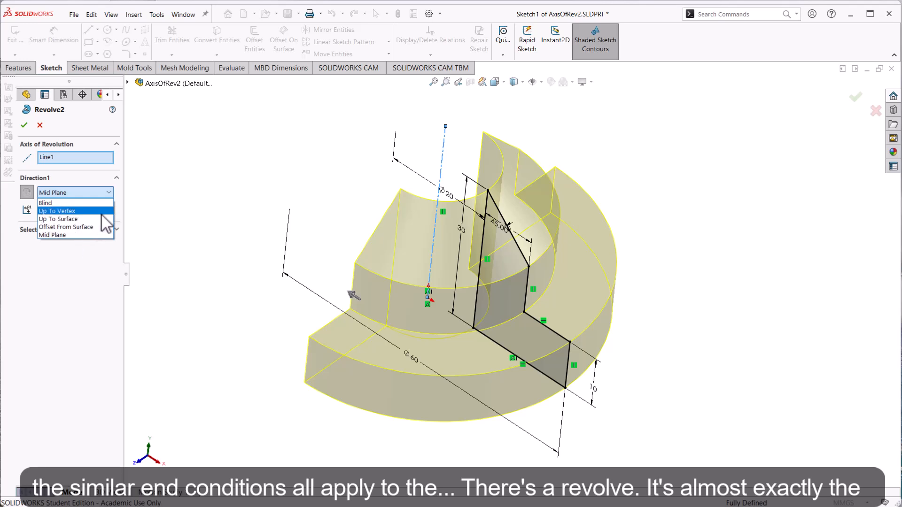
click(182, 227)
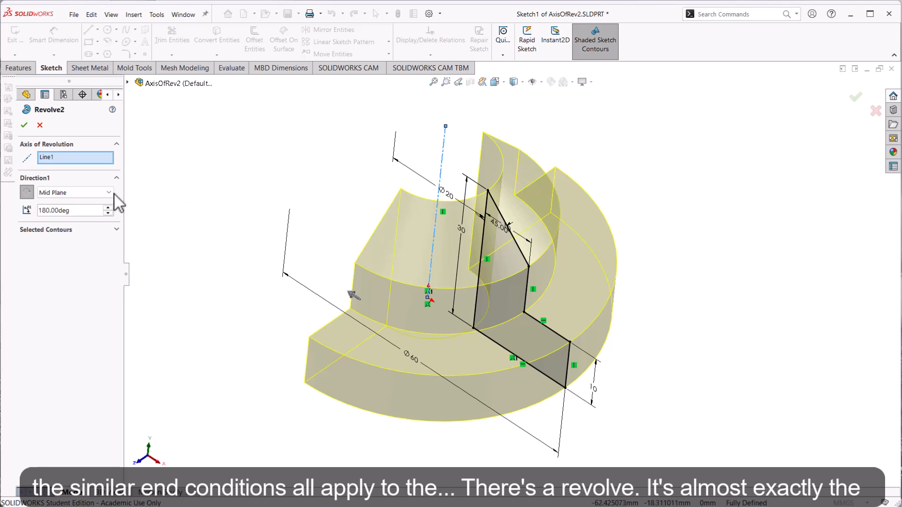
click(43, 157)
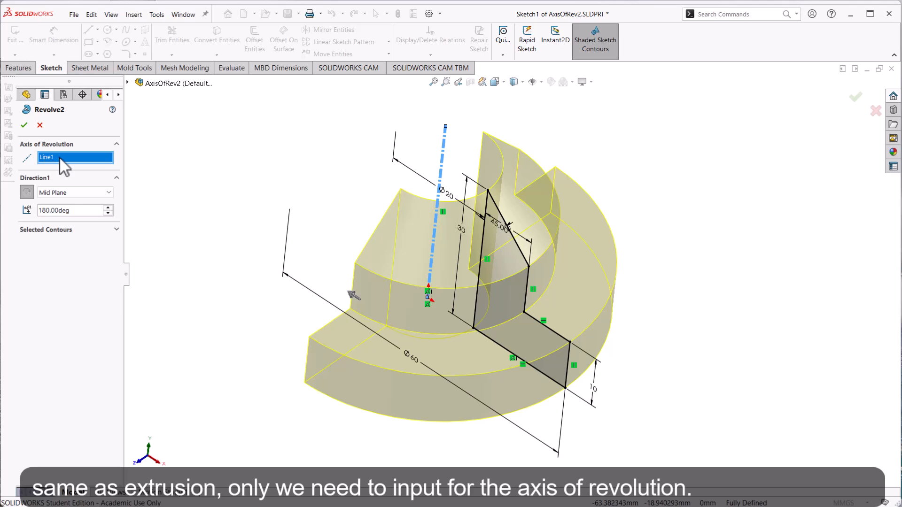
middle_drag(194, 219, 227, 214)
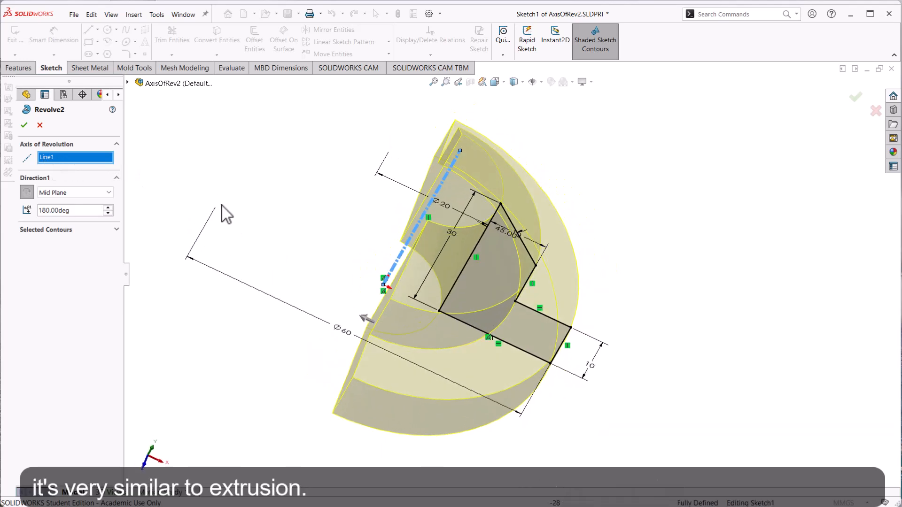
click(24, 125)
middle_drag(274, 225, 280, 241)
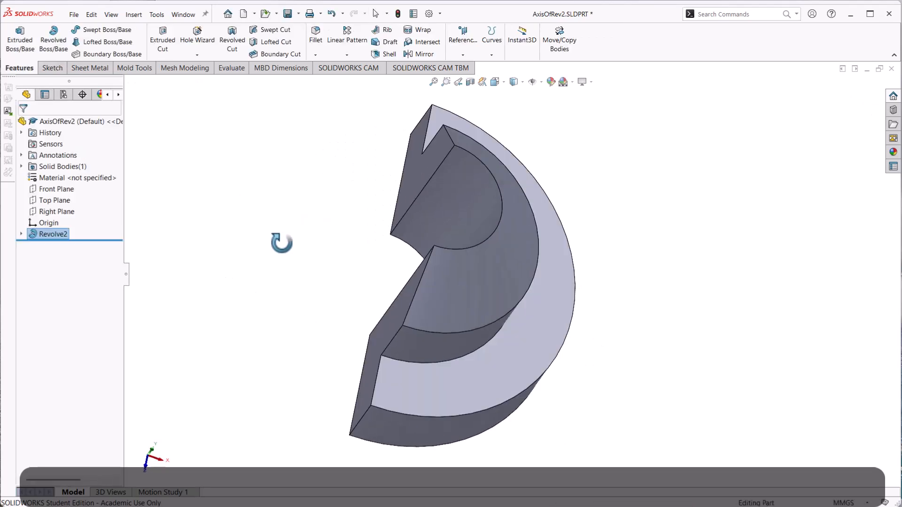
Edit the revolve feature and replace its centerline axis with the 30 mm inner line of the profile.
right_click(55, 235)
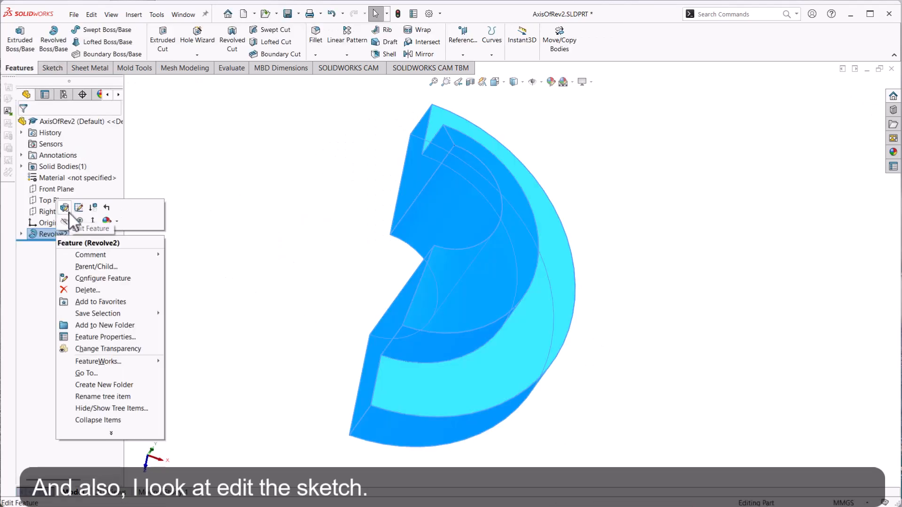
click(71, 210)
middle_drag(299, 246, 308, 128)
middle_drag(322, 183, 324, 187)
click(58, 157)
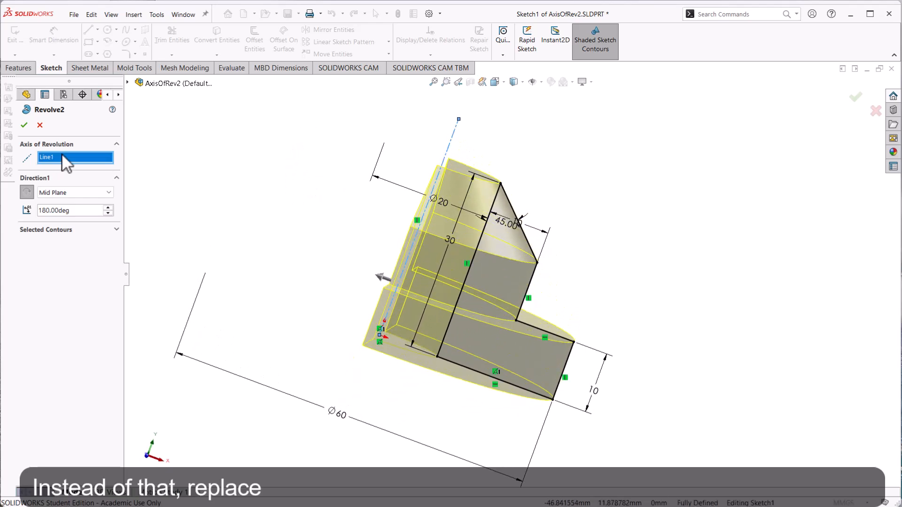
right_click(54, 159)
click(86, 172)
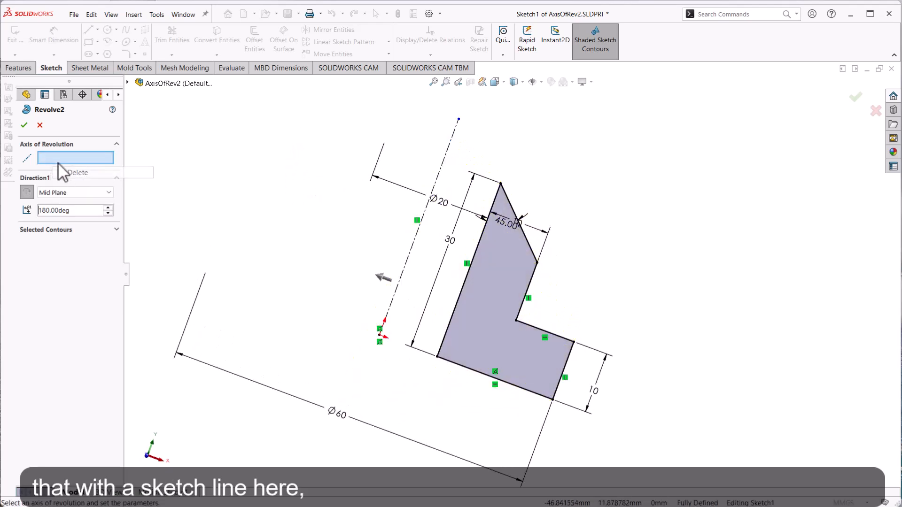
click(479, 240)
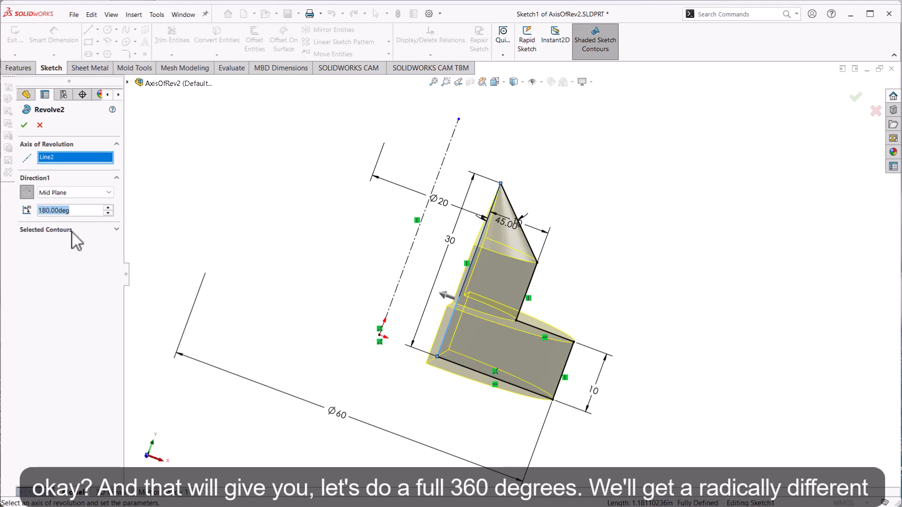
Set the revolve's end condition to Blind with a 360-degree angle, and accept the feature.
click(77, 194)
click(71, 203)
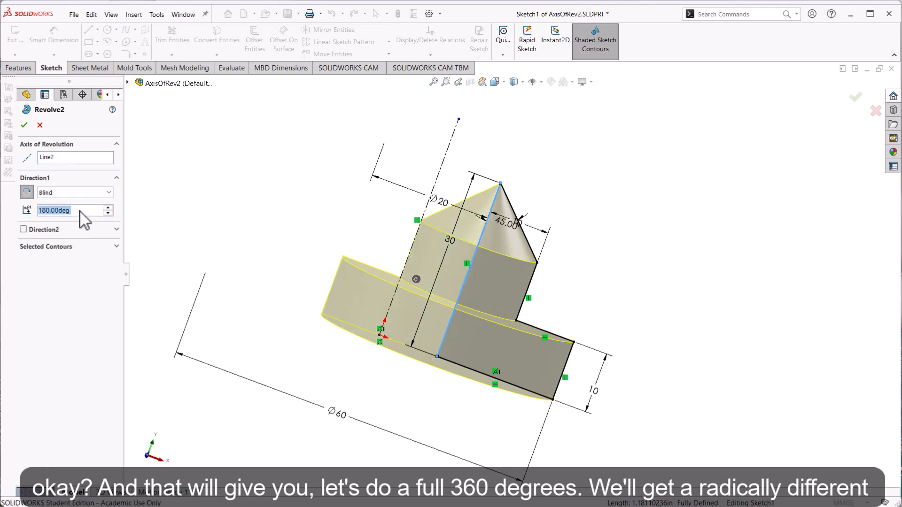
text(360)
key(Return)
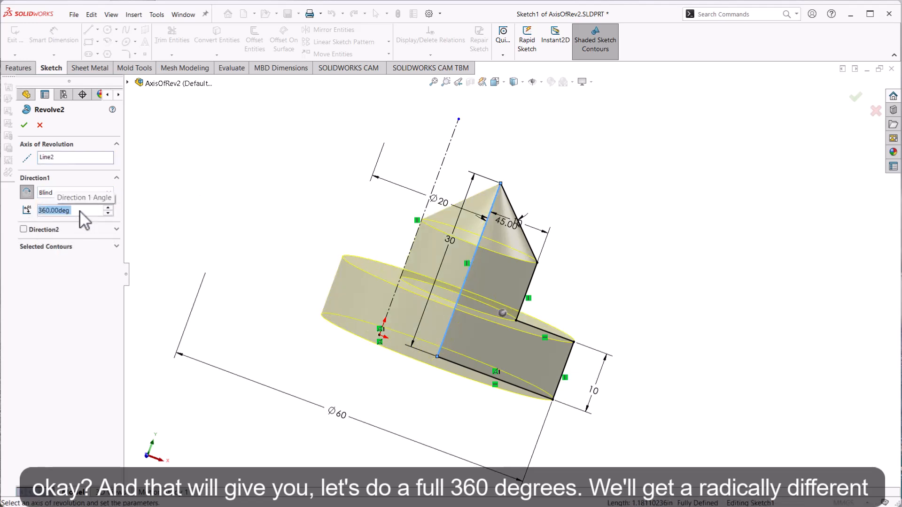
click(24, 124)
middle_drag(666, 342, 617, 339)
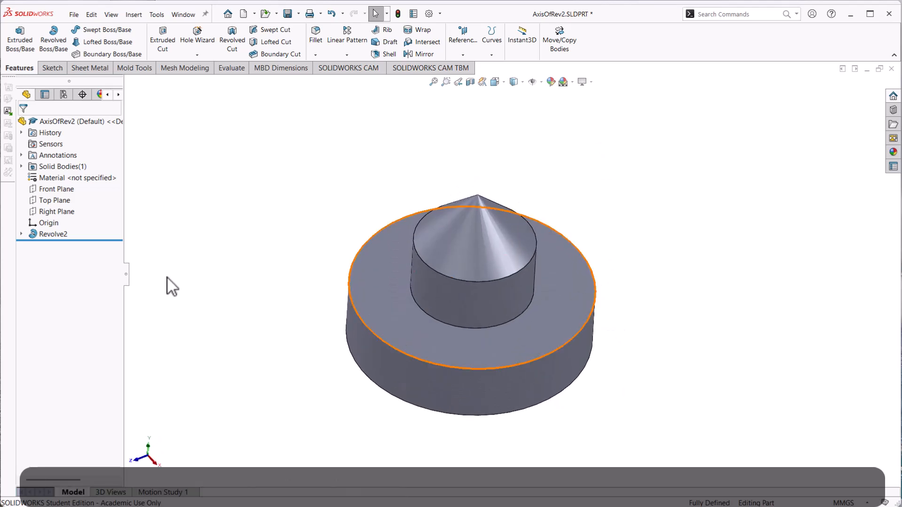
Edit the revolve feature to use the profile's bottom line as the axis of revolution, and accept it.
click(52, 233)
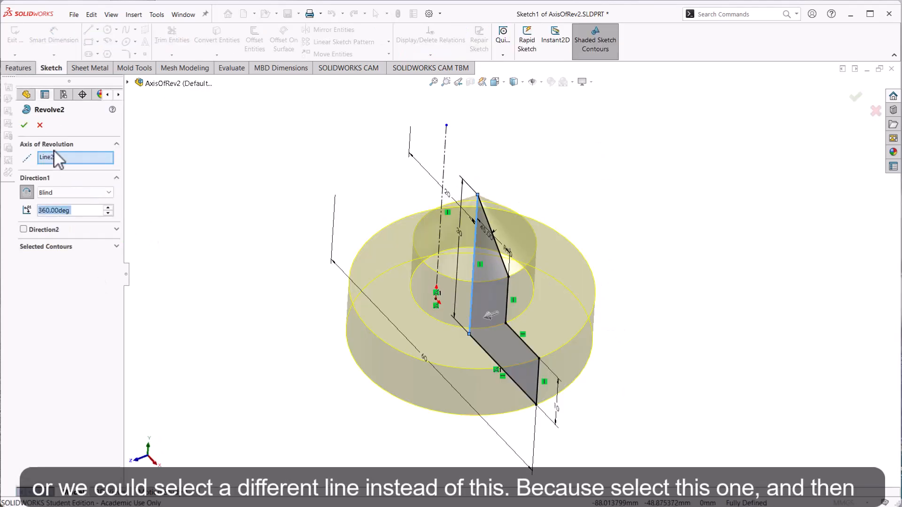
click(55, 159)
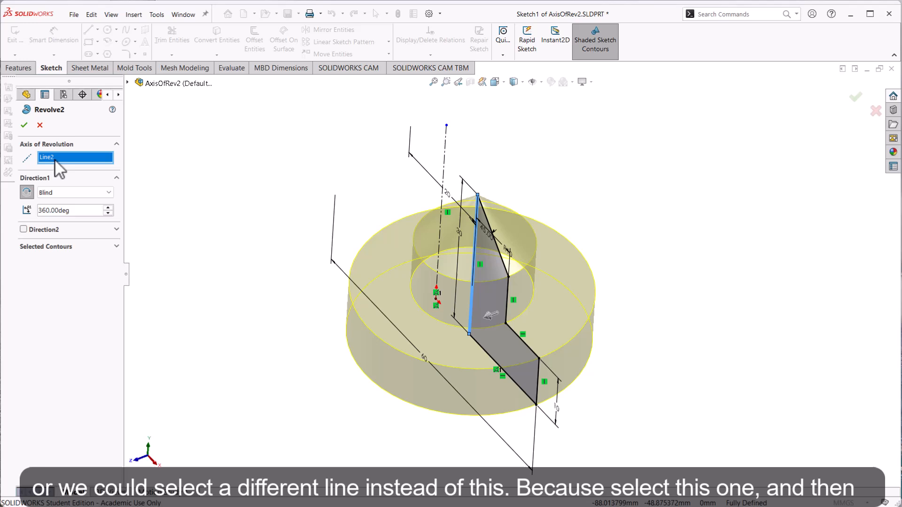
click(519, 384)
middle_drag(631, 370, 650, 322)
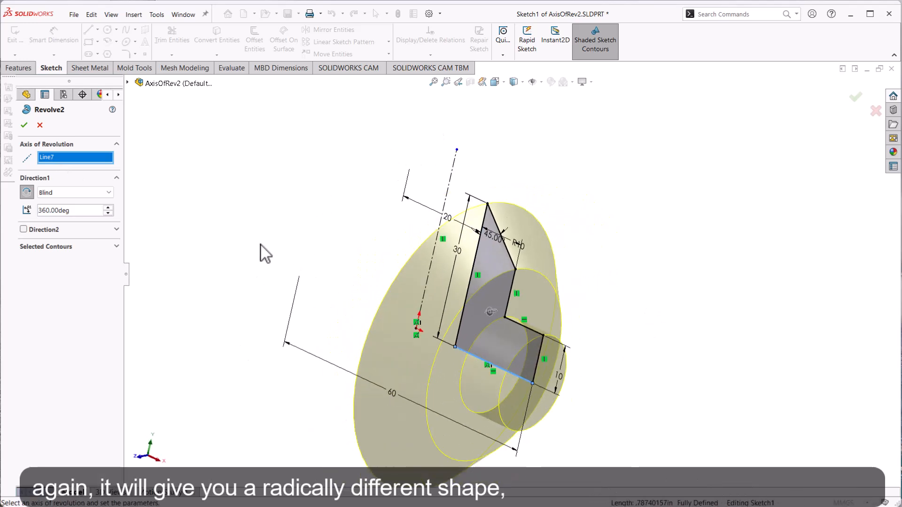
click(24, 125)
middle_drag(607, 357, 644, 366)
Reopen the revolve feature for editing and highlight its current axis of revolution in the sketch.
click(55, 234)
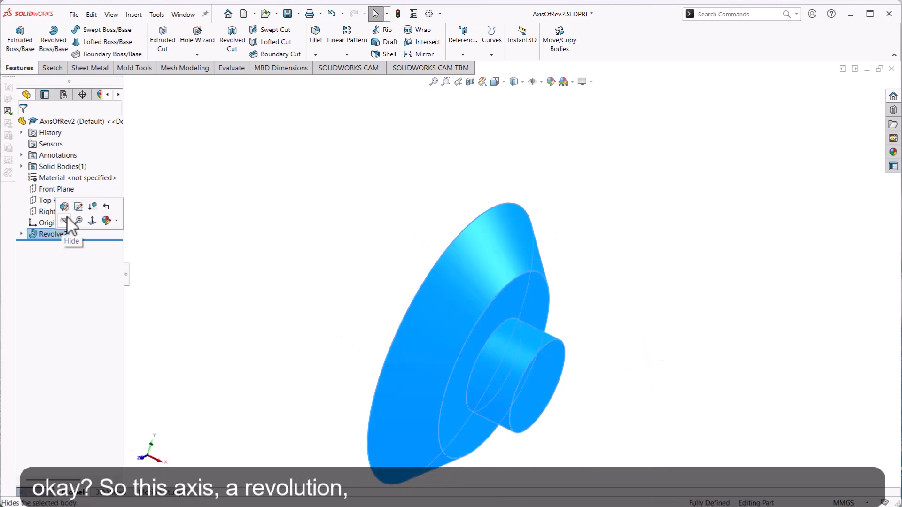
click(56, 234)
click(35, 235)
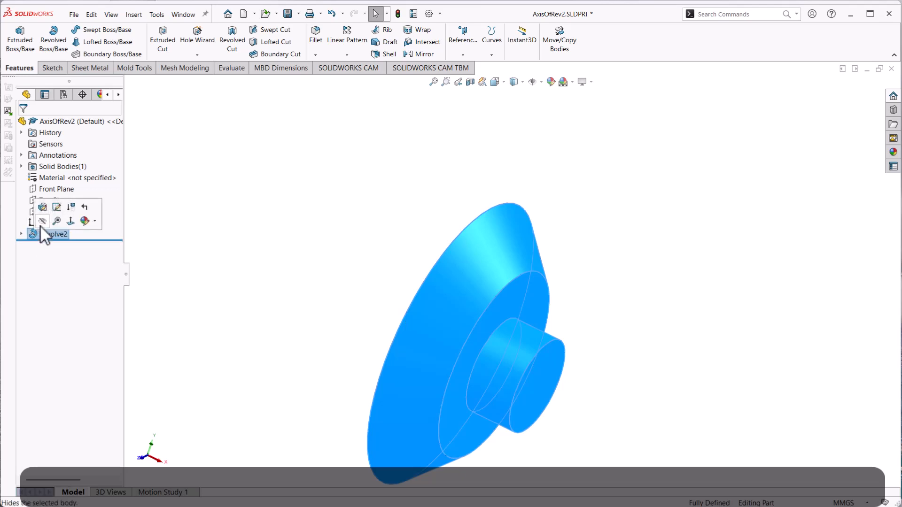
click(40, 205)
click(54, 156)
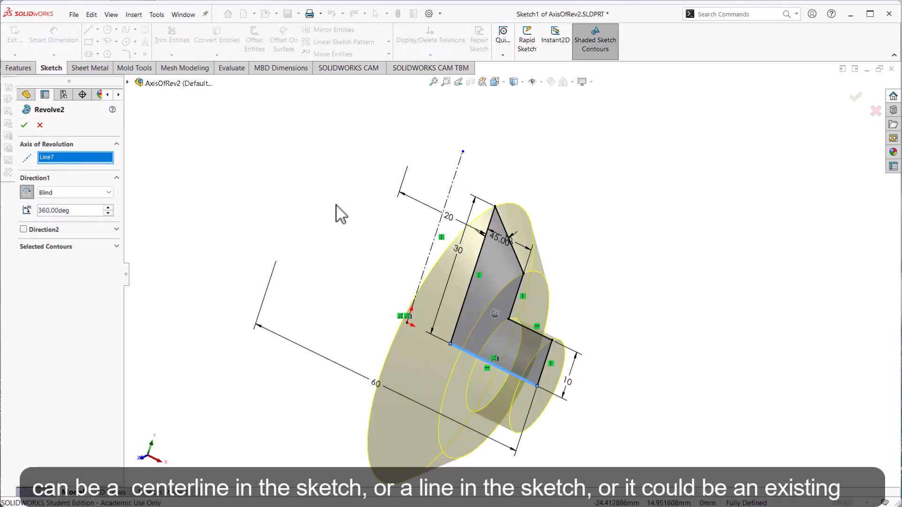